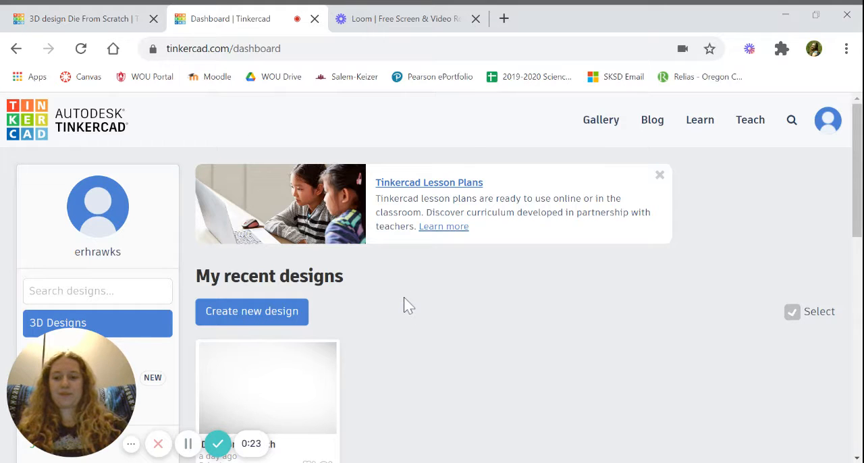
pyautogui.scroll(-4, 393, 311)
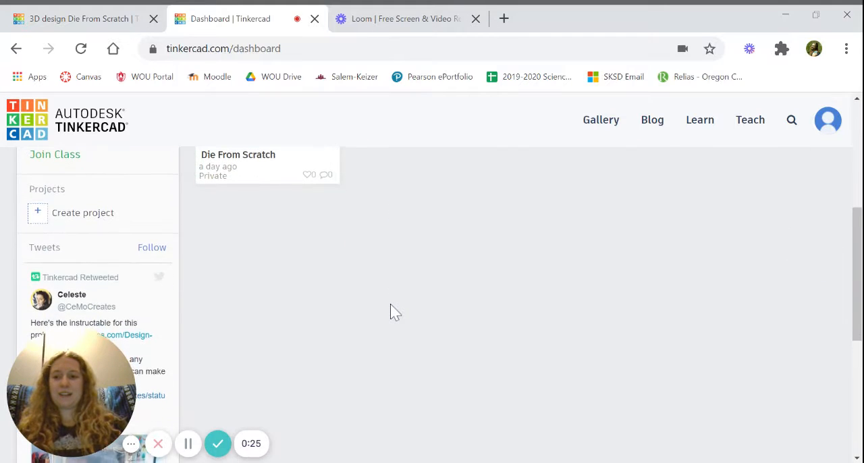
pyautogui.scroll(4, 393, 312)
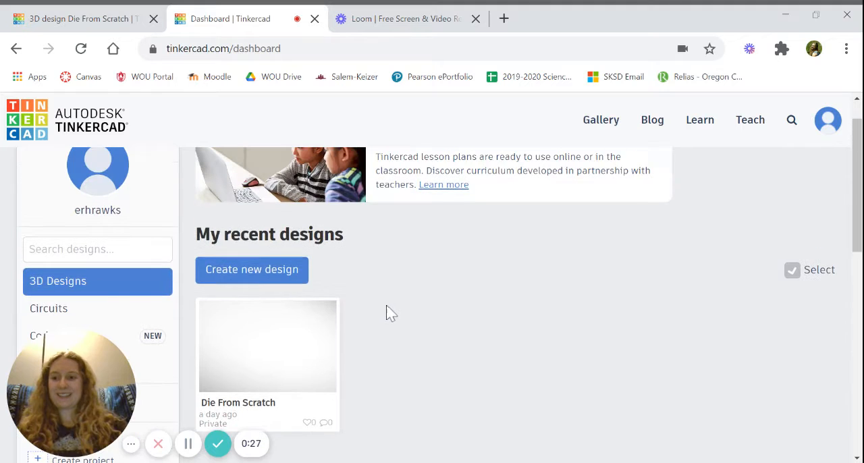
pyautogui.scroll(1, 430, 314)
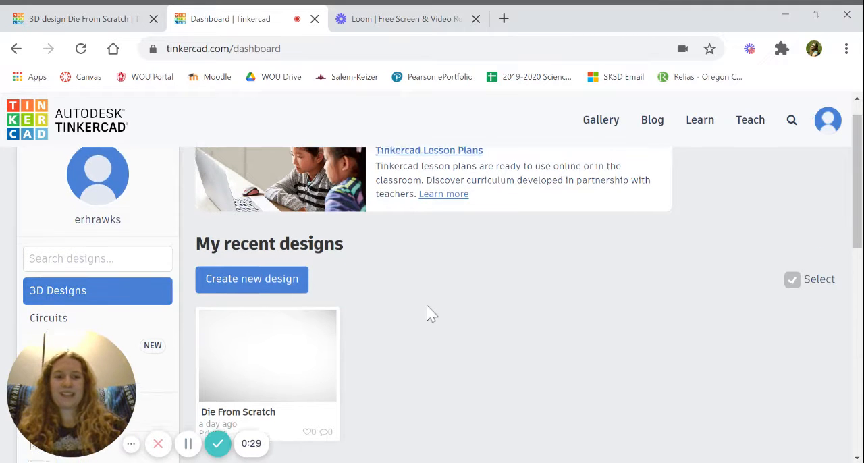
pyautogui.scroll(-4, 430, 314)
pyautogui.scroll(2, 430, 314)
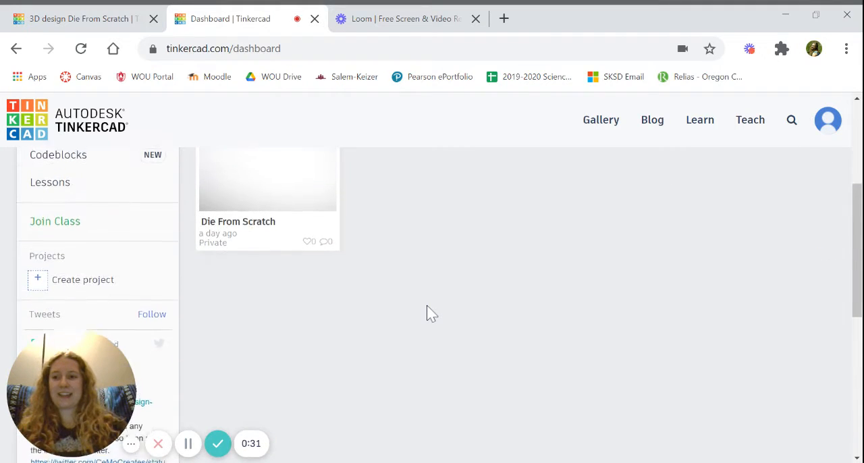
pyautogui.scroll(1, 429, 314)
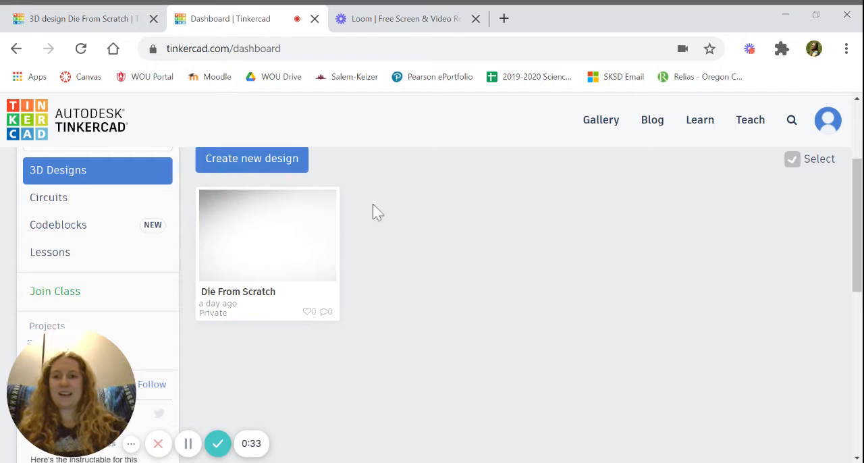
pyautogui.scroll(1, 390, 274)
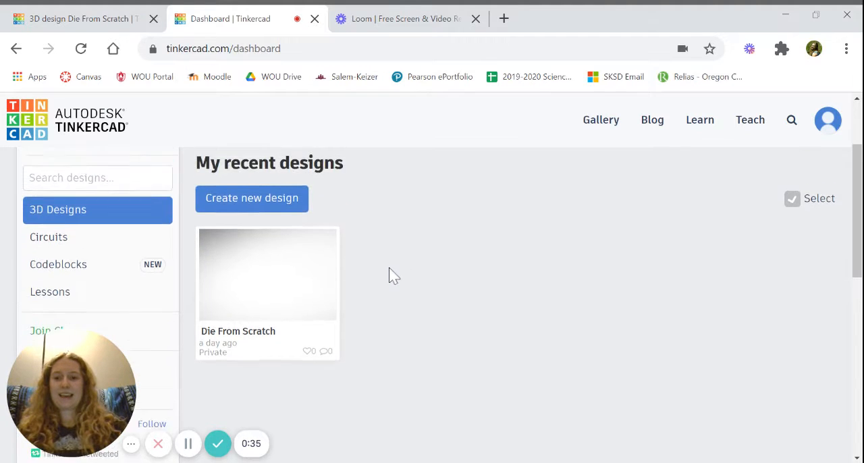
pyautogui.scroll(1, 390, 274)
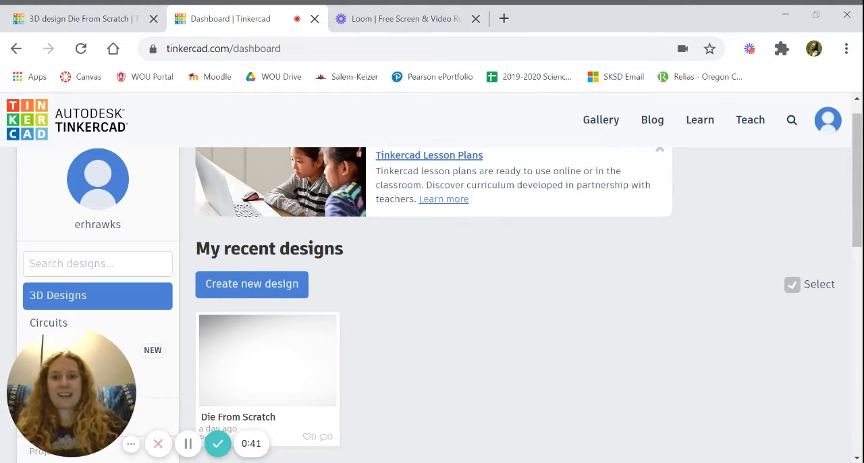
# Switch to the Die From Scratch design and place a Dice from Basic Shapes onto the outlined shape on the workplane
pyautogui.click(106, 25)
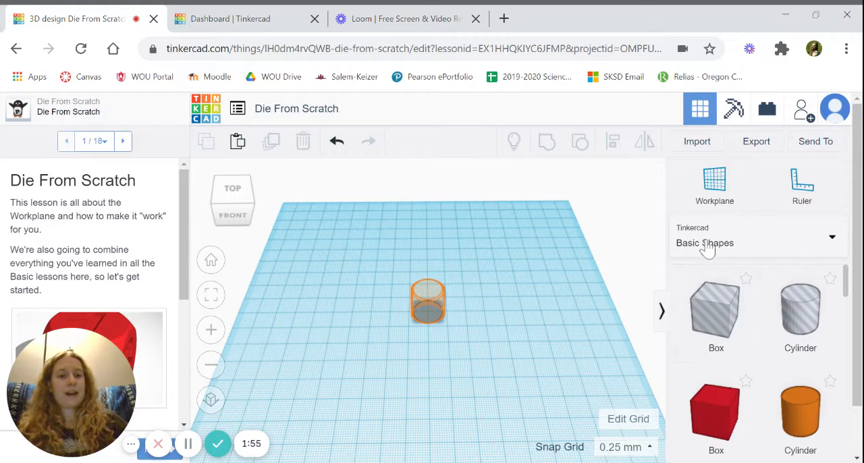
pyautogui.click(827, 244)
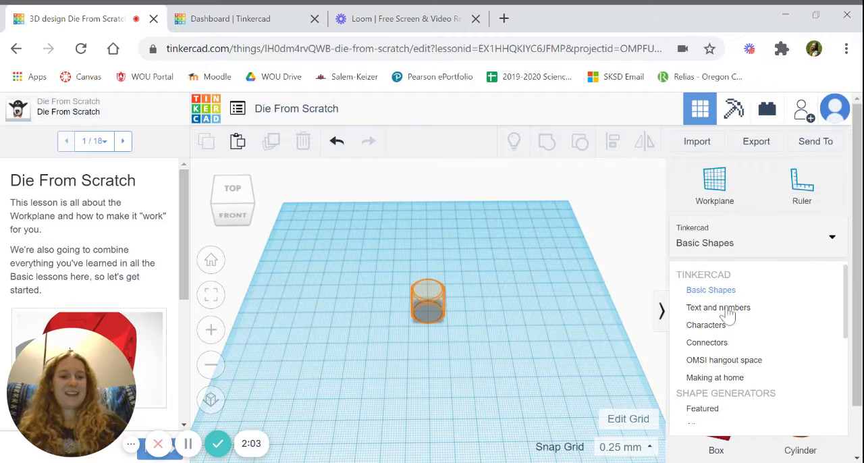
pyautogui.click(711, 291)
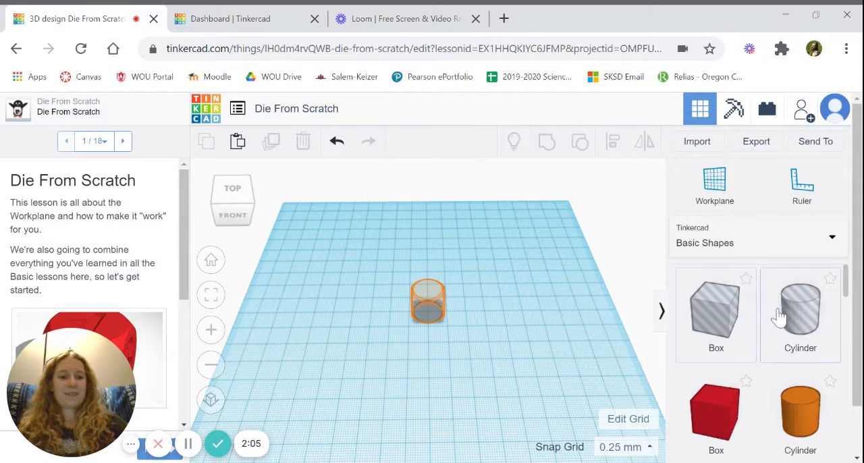
pyautogui.scroll(-10, 765, 373)
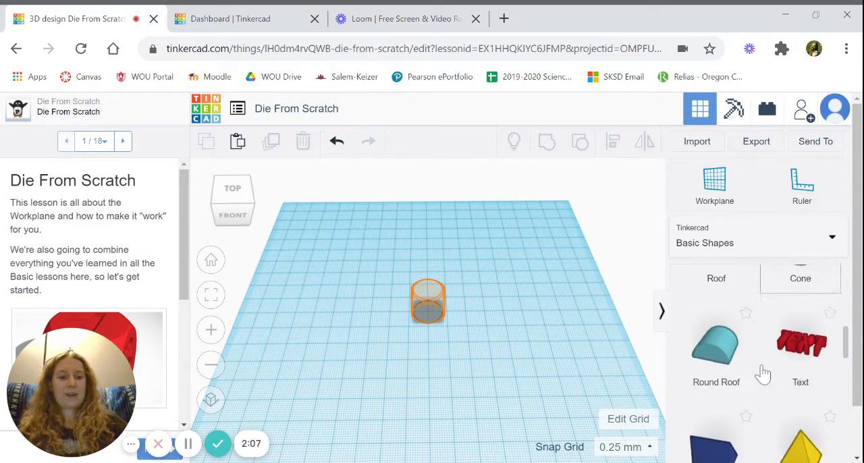
pyautogui.scroll(-6, 763, 374)
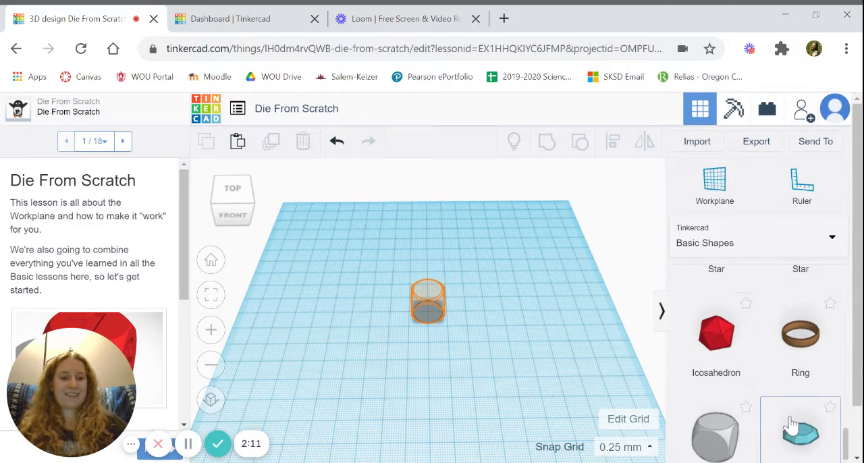
pyautogui.scroll(-1, 791, 425)
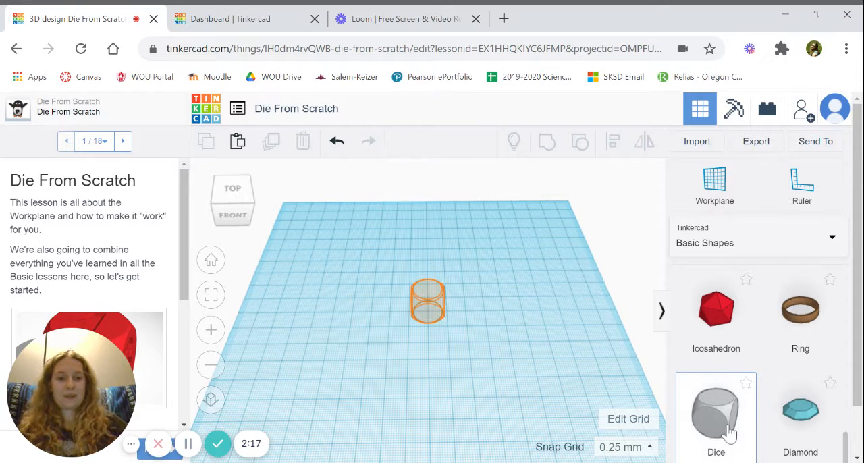
pyautogui.moveTo(729, 432); pyautogui.dragTo(429, 313)
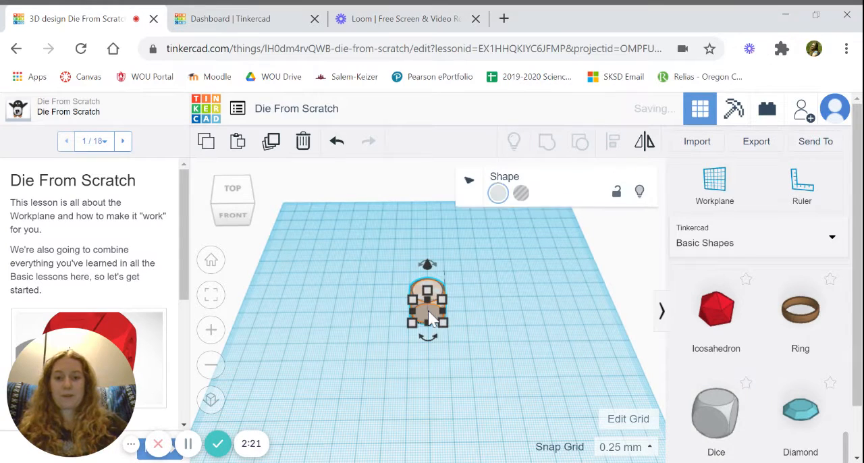
pyautogui.click(472, 328)
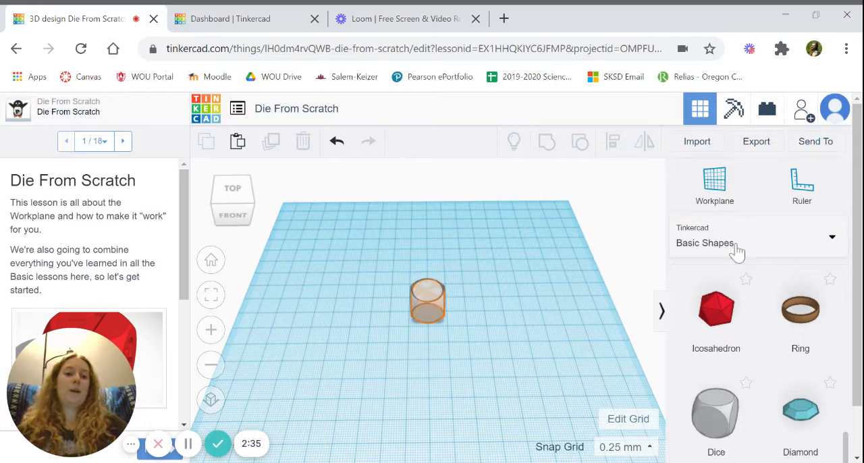
# Bring up the number shapes on page 2 of the Text and numbers shape library
pyautogui.click(789, 249)
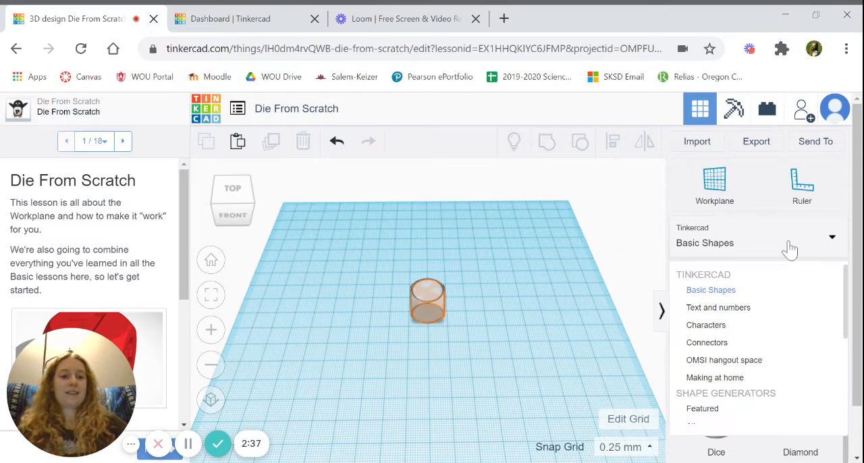
pyautogui.click(718, 308)
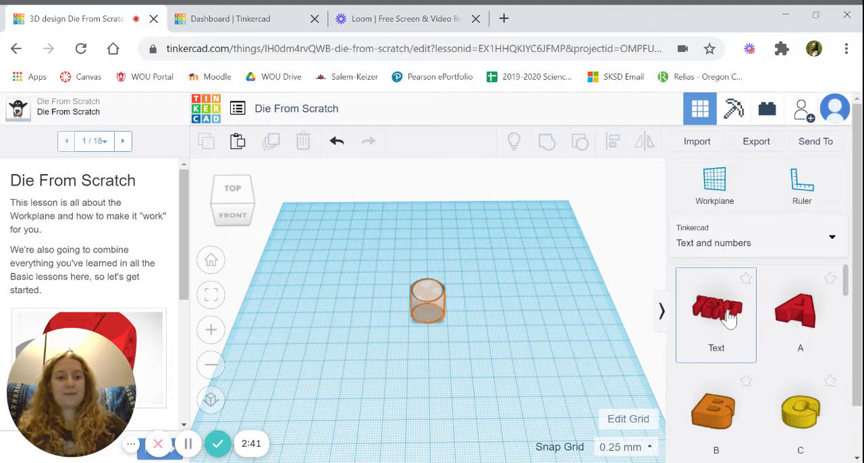
pyautogui.scroll(-3, 772, 368)
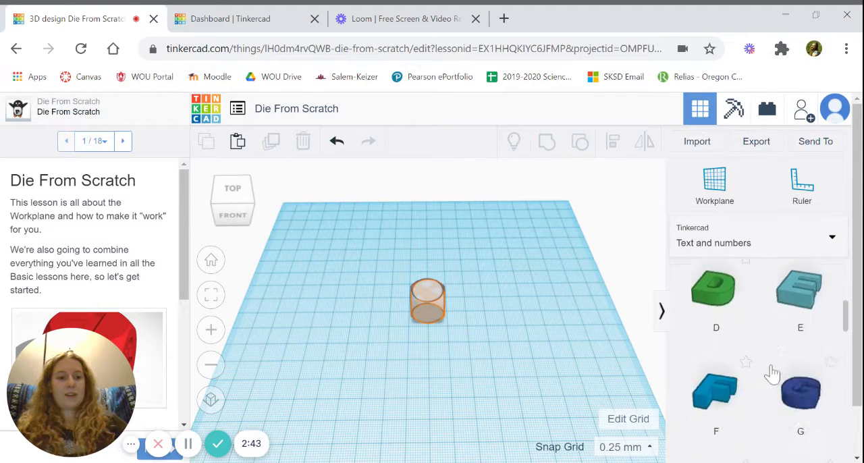
pyautogui.scroll(-10, 772, 373)
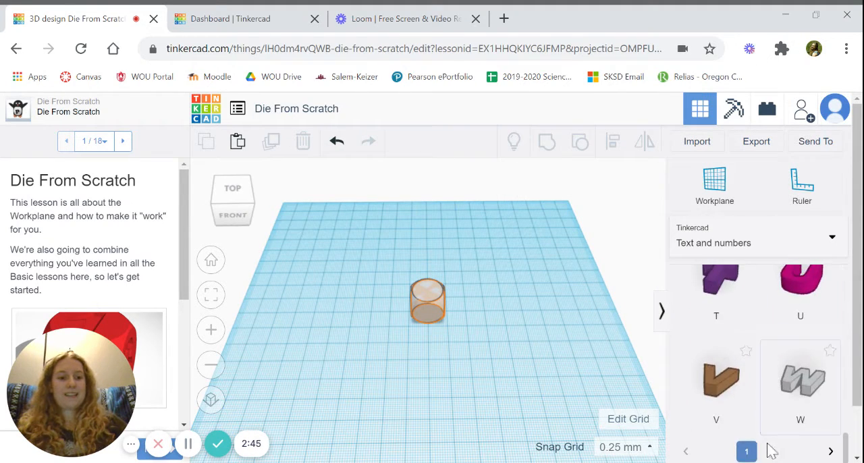
pyautogui.click(770, 453)
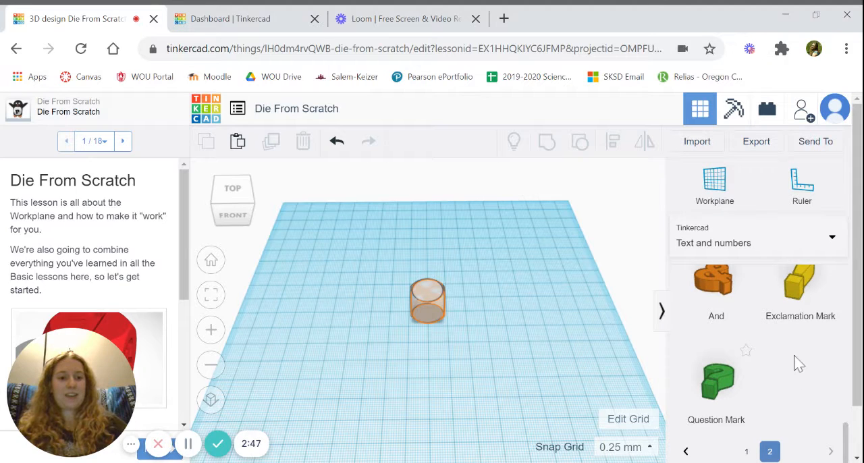
pyautogui.scroll(-5, 794, 362)
pyautogui.scroll(5, 796, 365)
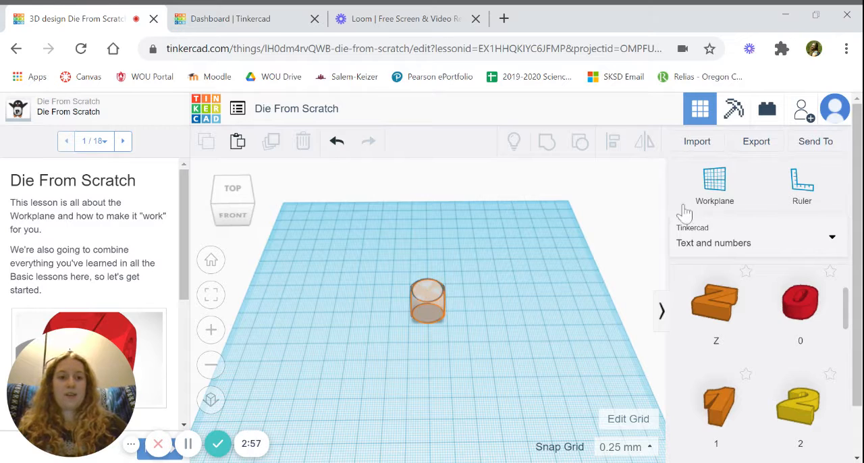
# Set a new workplane on the die's top face and place the number 1 shape on that face
pyautogui.click(727, 191)
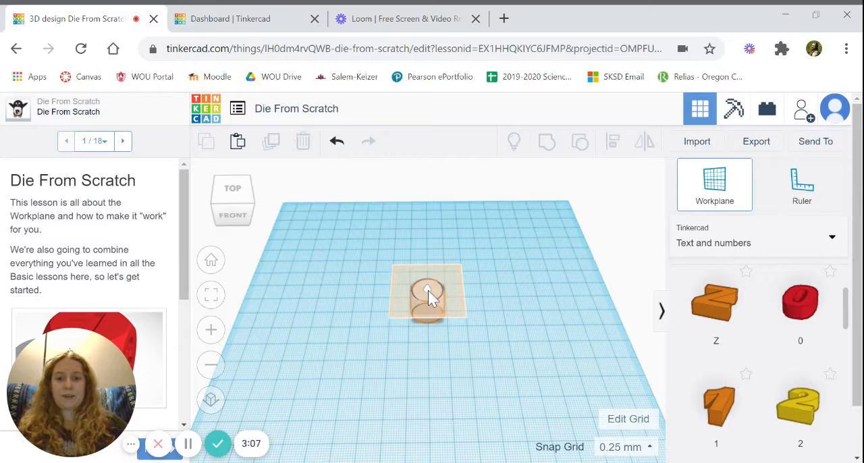
pyautogui.click(429, 290)
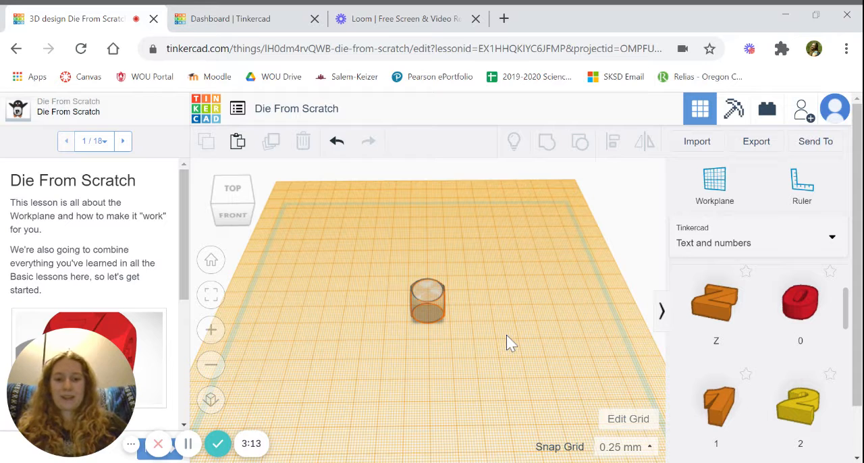
pyautogui.moveTo(507, 342); pyautogui.dragTo(508, 371, button='right')
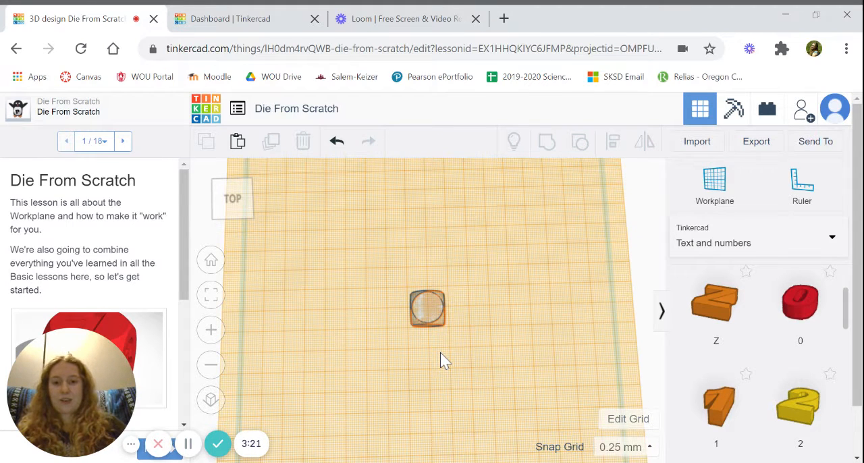
pyautogui.scroll(5, 441, 353)
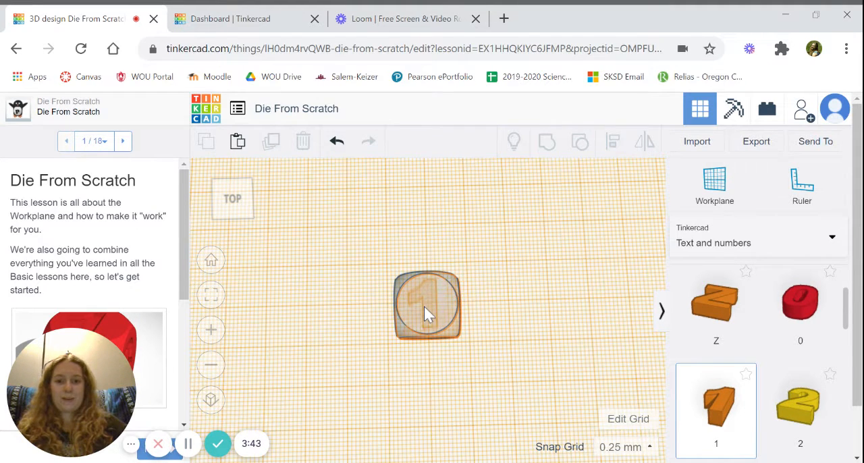
pyautogui.moveTo(425, 311); pyautogui.dragTo(426, 312)
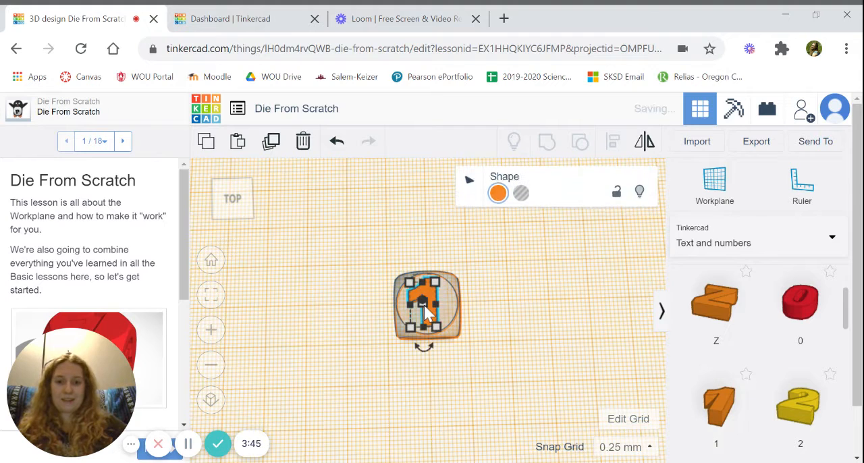
# Shrink the number 1 to about 9.87 mm long and 5 mm wide so it fits inside the face's circle
pyautogui.moveTo(409, 328)
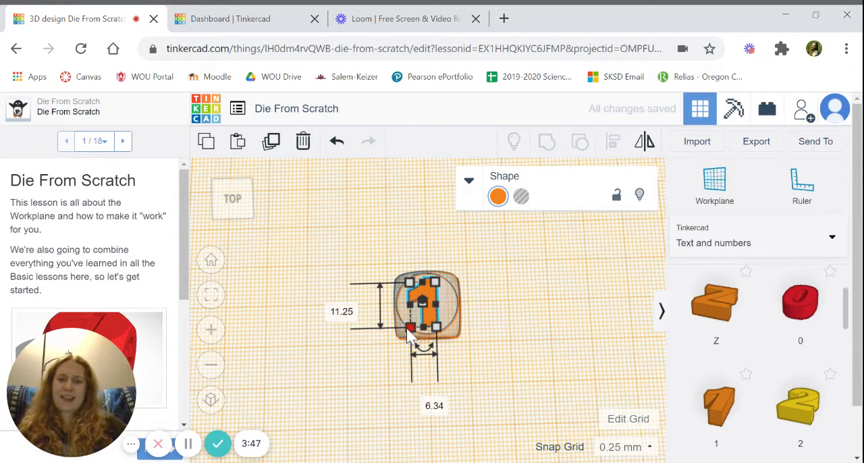
pyautogui.moveTo(410, 329); pyautogui.dragTo(414, 325)
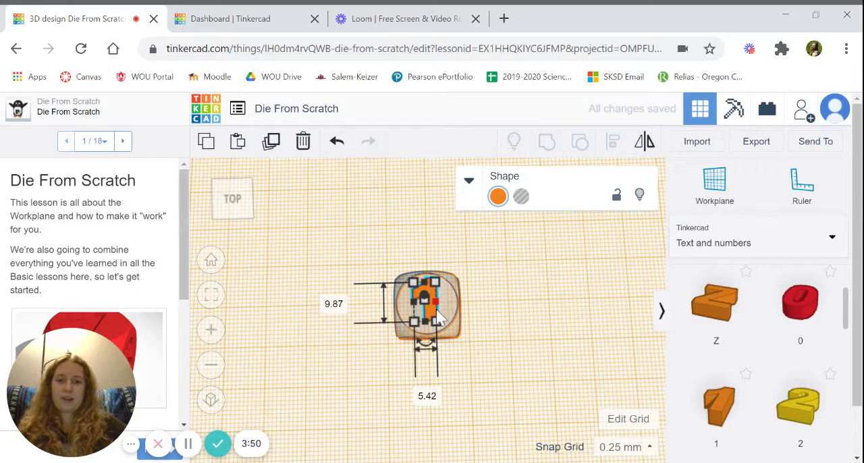
pyautogui.moveTo(436, 305)
pyautogui.mouseDown()
pyautogui.moveTo(447, 317)
pyautogui.moveTo(438, 316)
pyautogui.mouseUp()
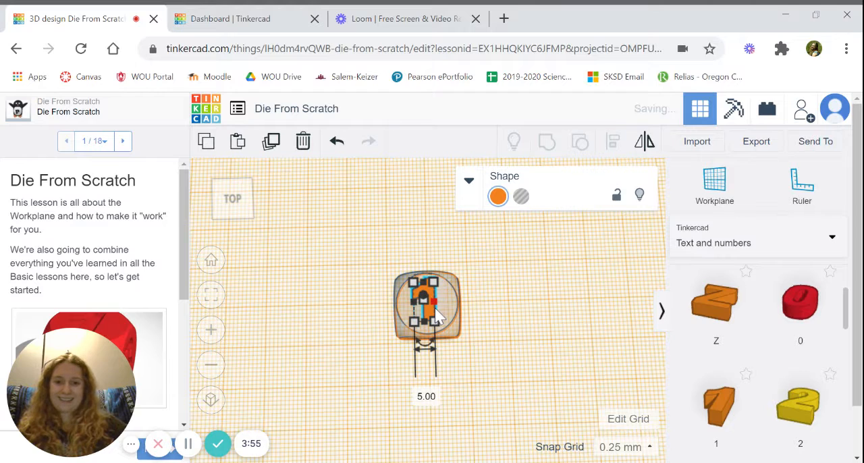
pyautogui.click(508, 312)
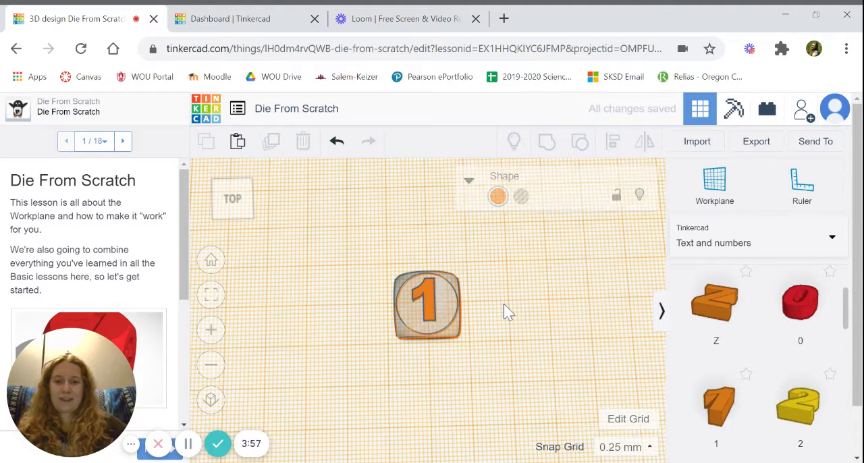
# Reposition the number 1 toward the centre of the circle on the die's top face
pyautogui.click(428, 301)
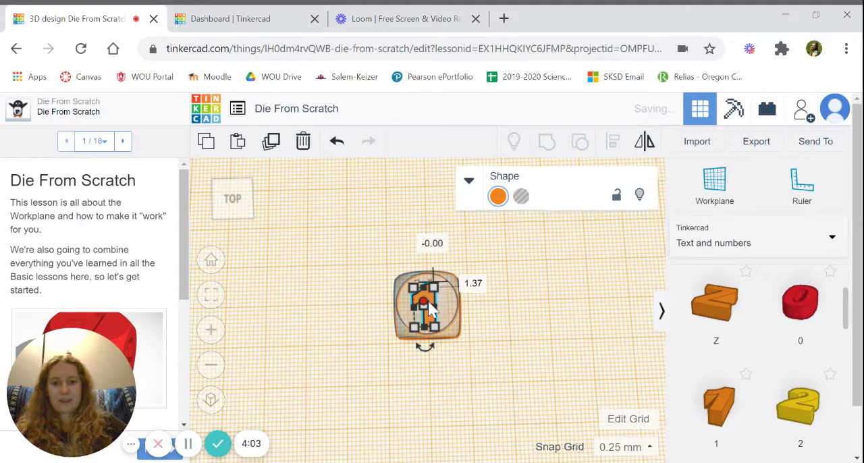
pyautogui.moveTo(429, 297); pyautogui.dragTo(428, 300)
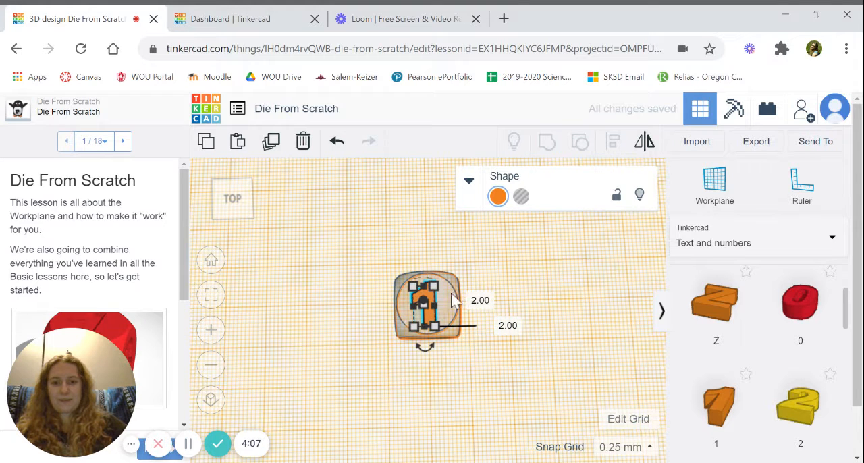
pyautogui.click(496, 283)
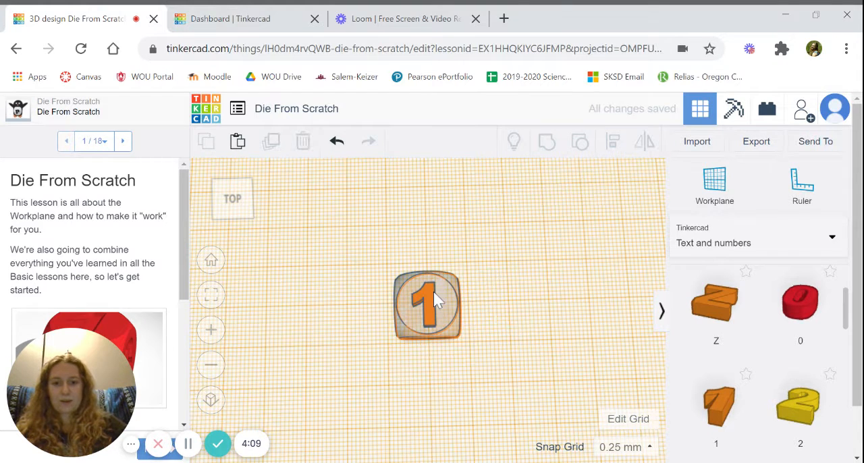
pyautogui.scroll(5, 433, 291)
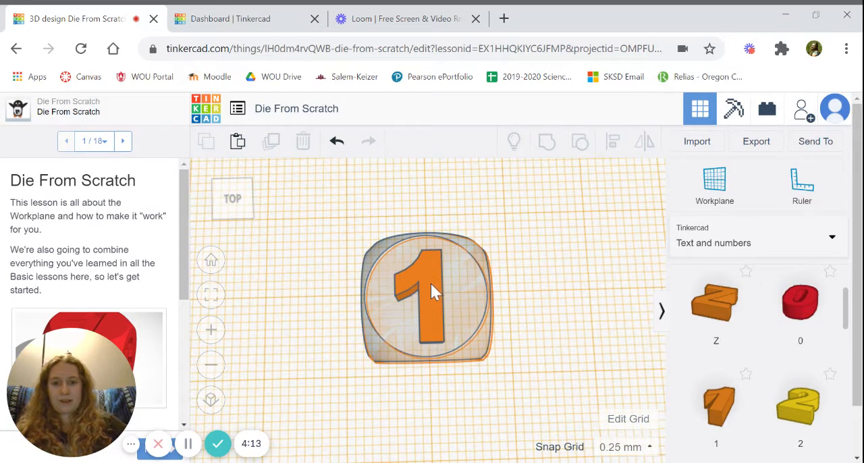
pyautogui.moveTo(431, 284); pyautogui.dragTo(436, 290)
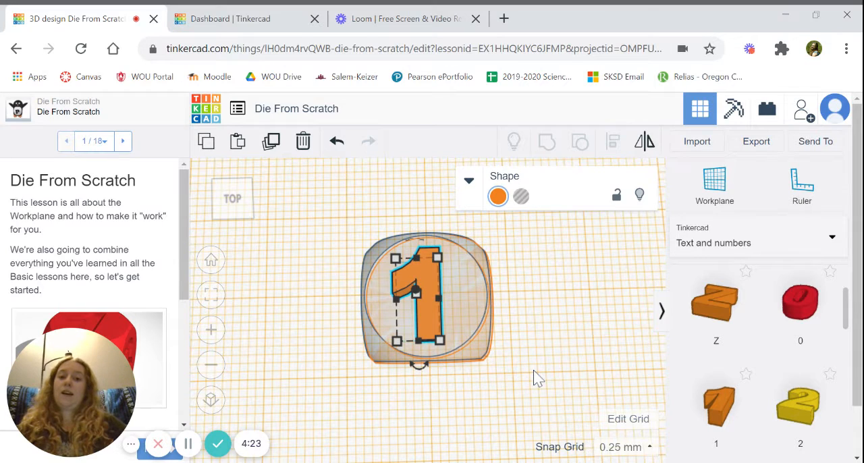
# Lower the number 1 vertically so that its base rests on the die's top face
pyautogui.scroll(-2, 534, 379)
pyautogui.scroll(-2, 533, 378)
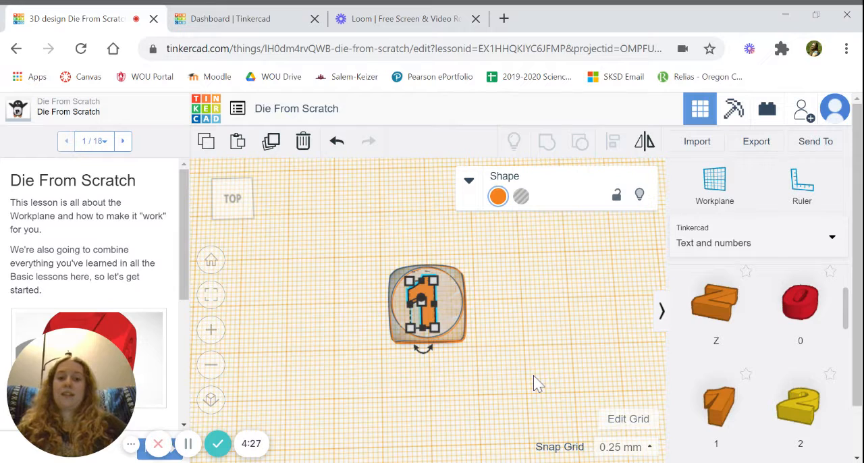
pyautogui.moveTo(533, 376); pyautogui.dragTo(520, 305)
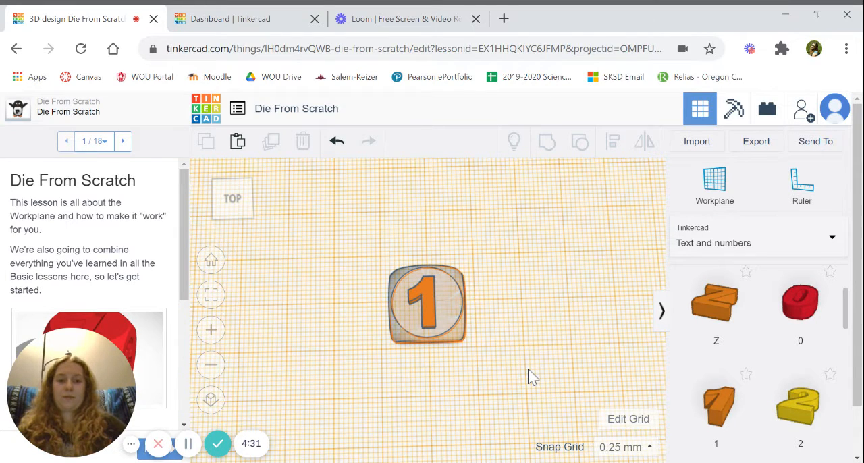
pyautogui.moveTo(531, 375); pyautogui.dragTo(524, 302, button='right')
pyautogui.click(428, 232)
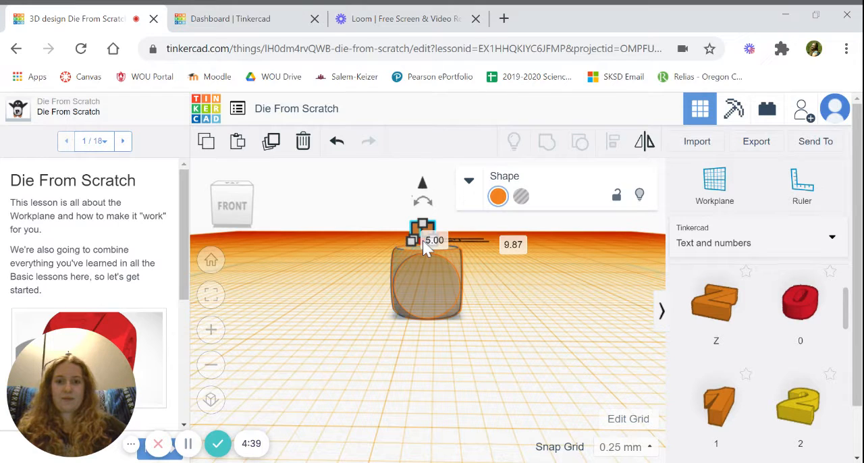
pyautogui.click(422, 240)
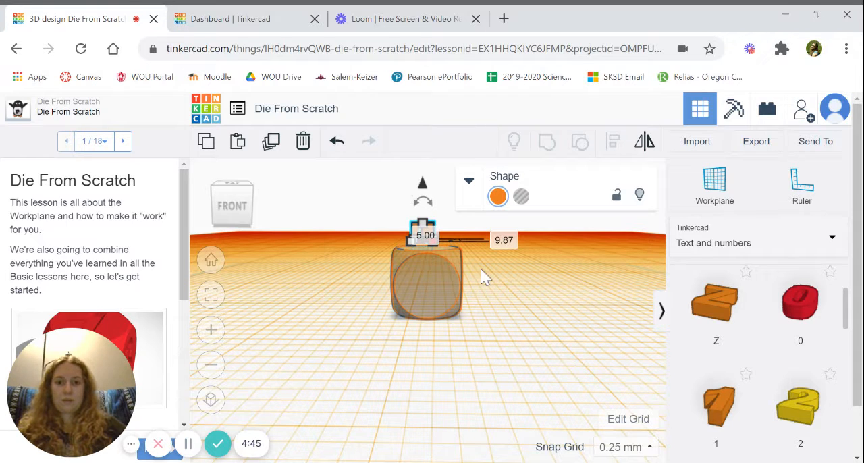
pyautogui.click(490, 284)
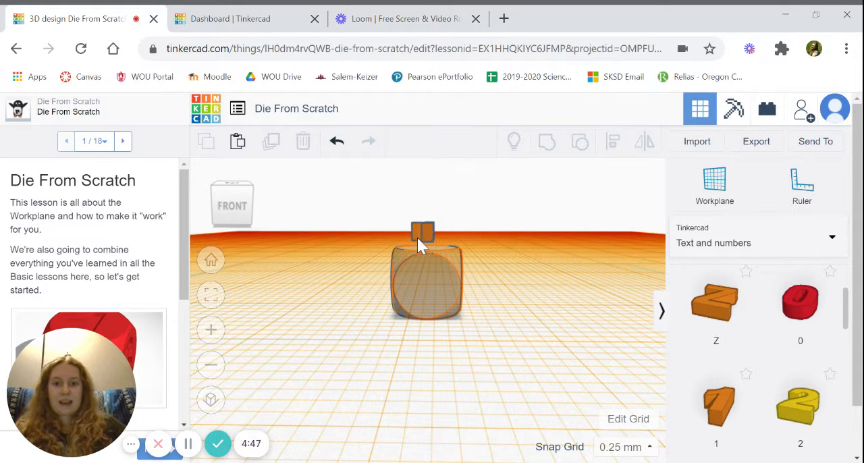
pyautogui.click(430, 231)
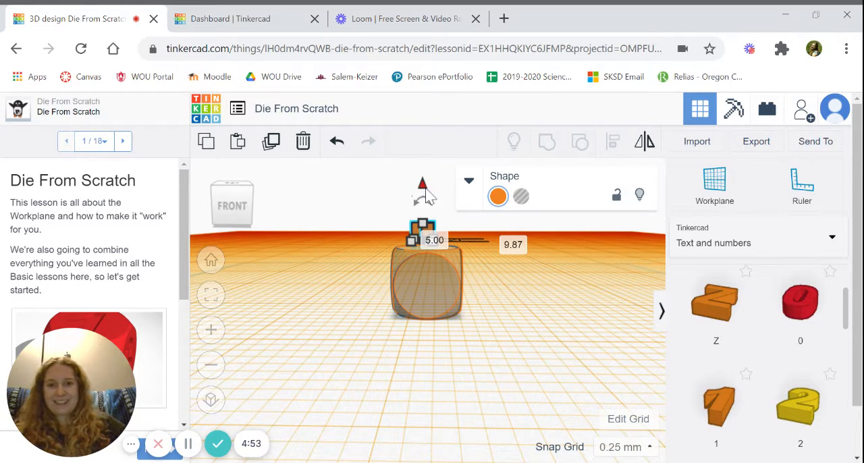
pyautogui.moveTo(426, 189); pyautogui.dragTo(425, 199)
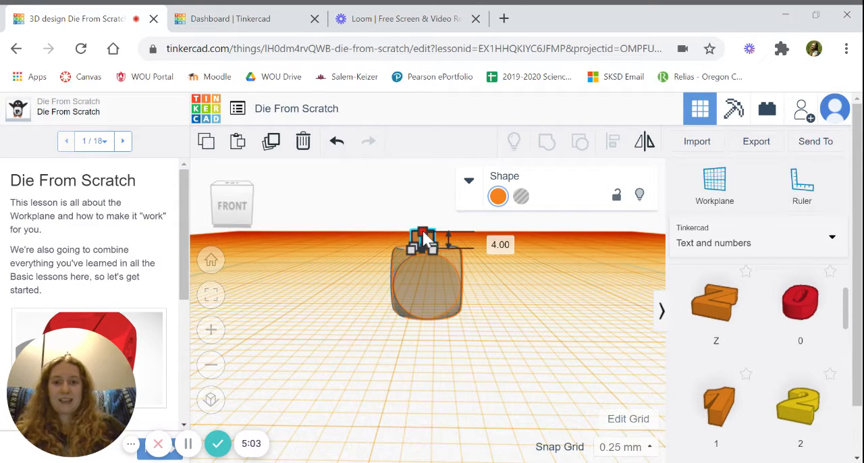
# Flatten the number 1 on the die's top face to a height of 0.50 mm
pyautogui.moveTo(423, 233); pyautogui.dragTo(424, 244)
pyautogui.click(521, 280)
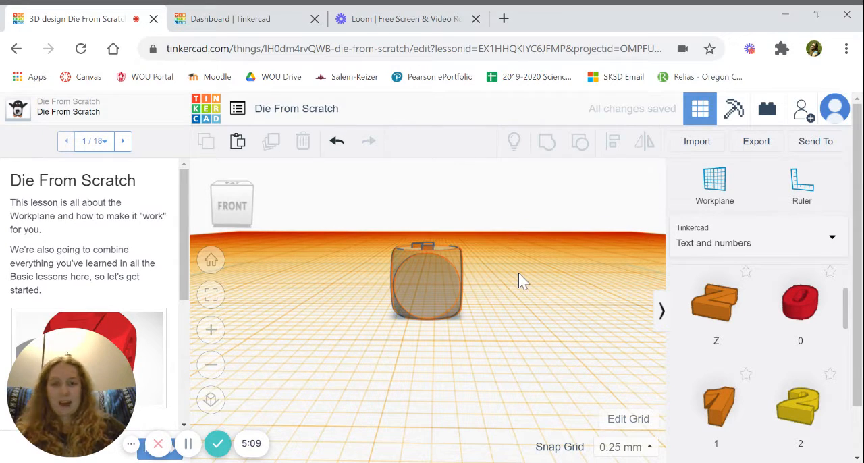
pyautogui.click(430, 244)
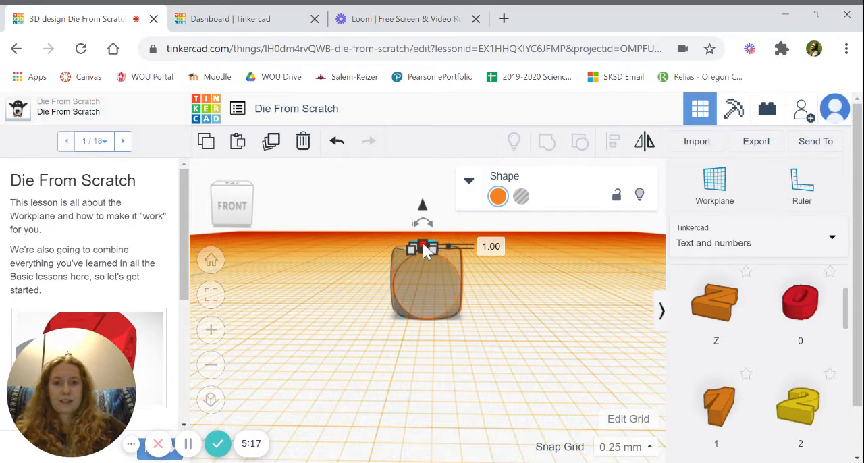
pyautogui.moveTo(423, 245); pyautogui.dragTo(424, 253)
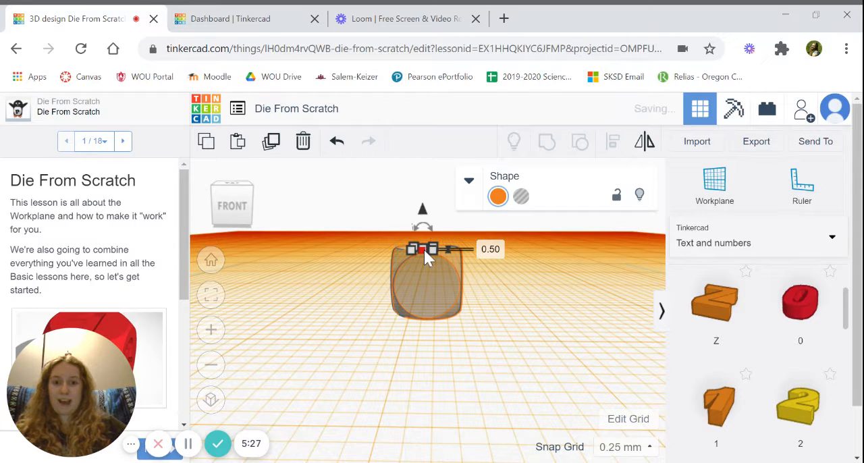
pyautogui.click(512, 291)
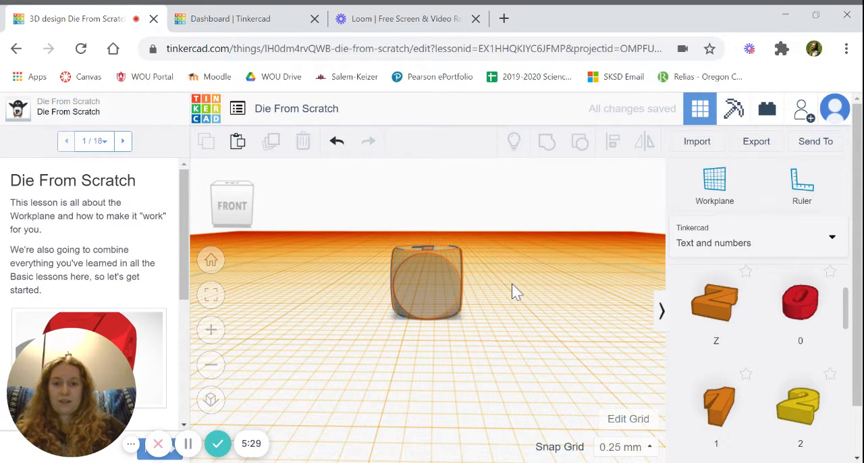
# Set a new workplane on the circular bottom face of the die
pyautogui.moveTo(511, 285); pyautogui.dragTo(518, 320)
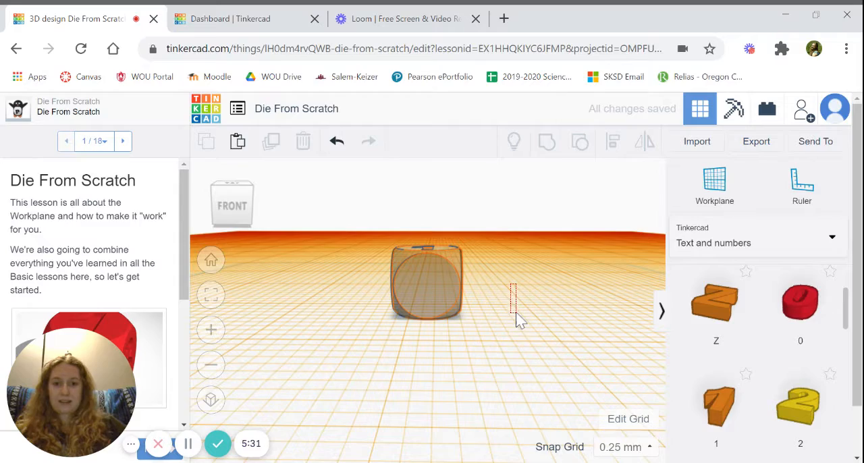
pyautogui.moveTo(517, 320); pyautogui.dragTo(525, 203, button='right')
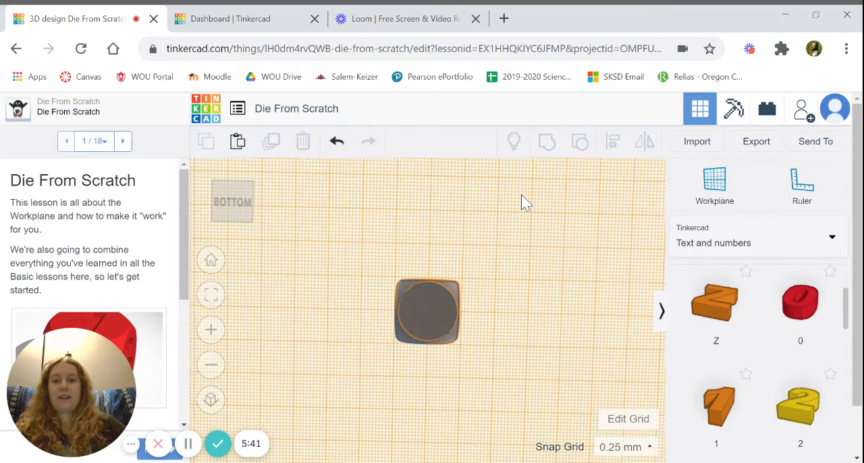
pyautogui.click(720, 186)
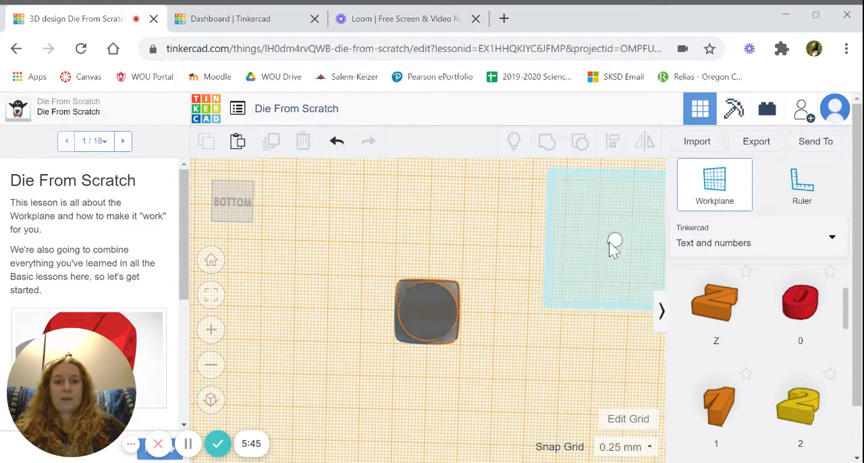
pyautogui.click(428, 310)
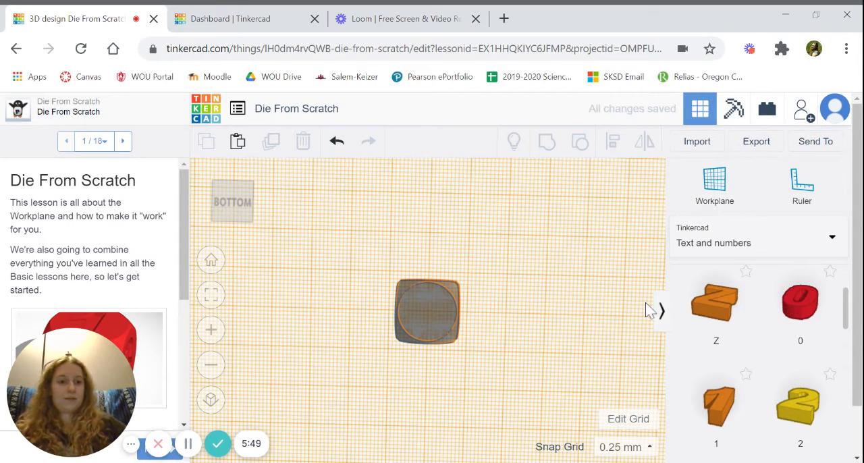
# Place the number 6 shape inside the circle on the die's bottom face, sized about 7.81 by 10.22 mm
pyautogui.scroll(-10, 796, 373)
pyautogui.scroll(1, 796, 375)
pyautogui.scroll(5, 795, 373)
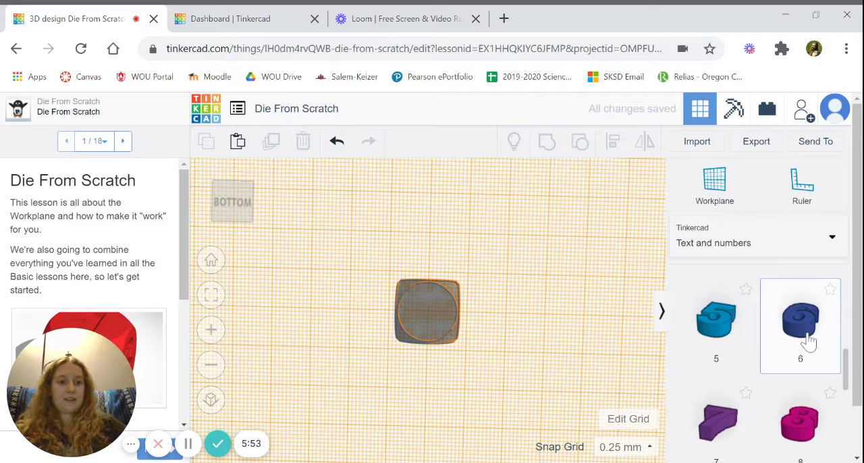
pyautogui.moveTo(809, 343); pyautogui.dragTo(440, 330)
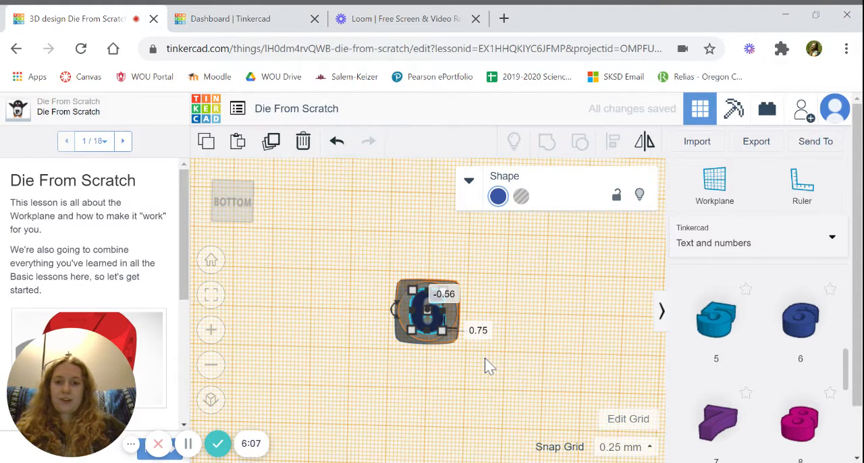
# Flatten the number 6 on the die's bottom face to a height of 0.50 mm
pyautogui.click(471, 337)
pyautogui.moveTo(471, 338); pyautogui.dragTo(534, 385, button='right')
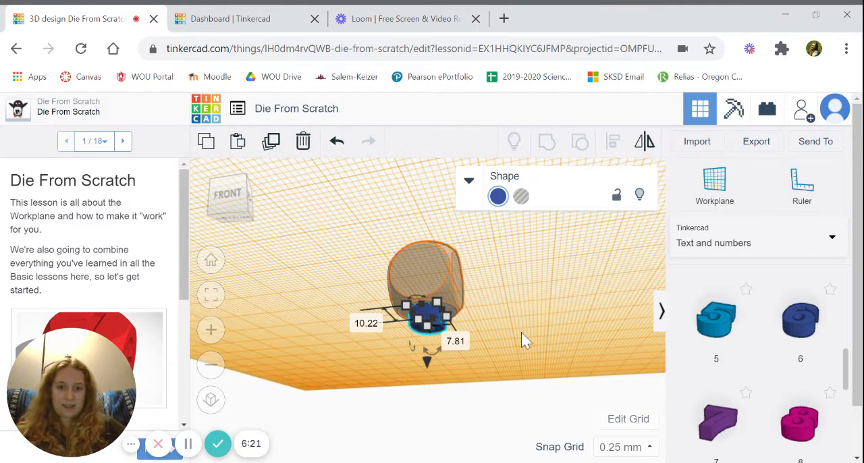
pyautogui.moveTo(522, 332); pyautogui.dragTo(550, 321, button='right')
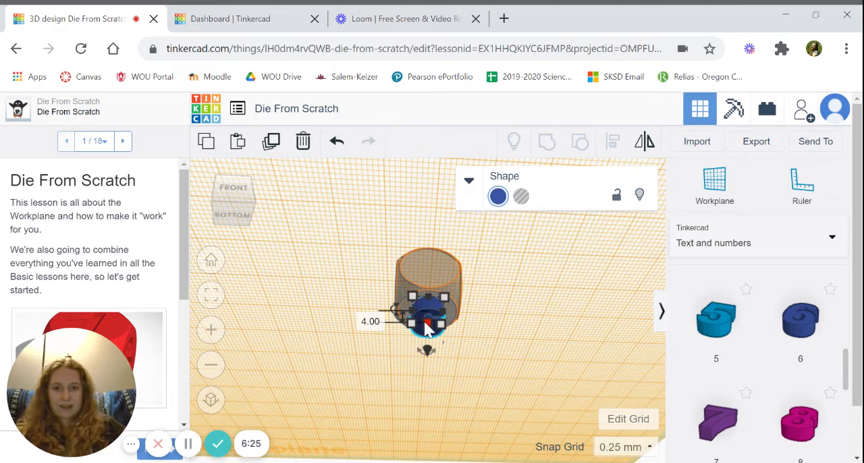
pyautogui.moveTo(429, 327); pyautogui.dragTo(432, 317)
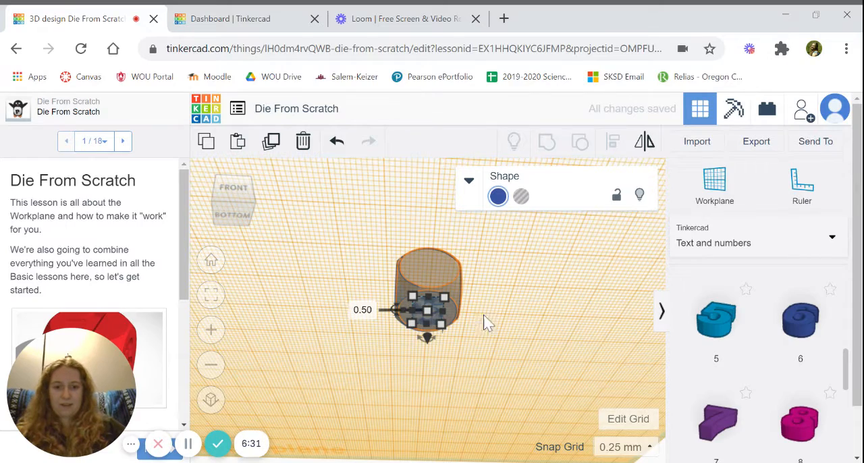
pyautogui.click(511, 333)
pyautogui.moveTo(512, 333); pyautogui.dragTo(512, 272, button='right')
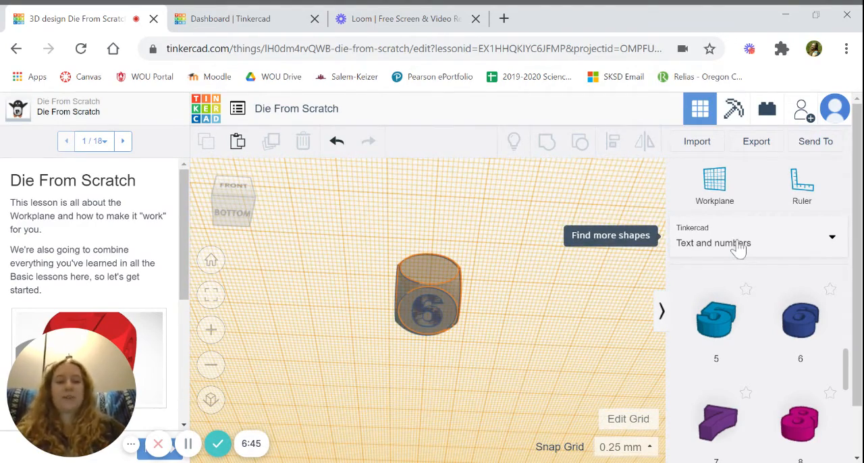
# Return the workplane to the default base grid
pyautogui.click(722, 194)
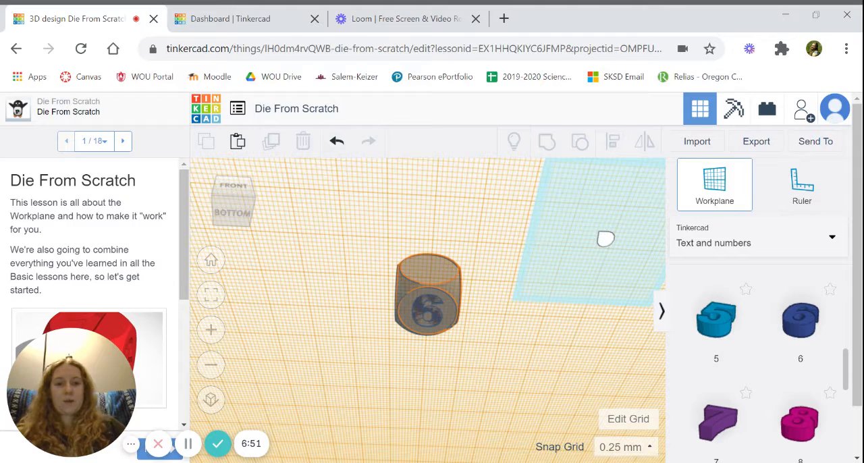
pyautogui.click(605, 240)
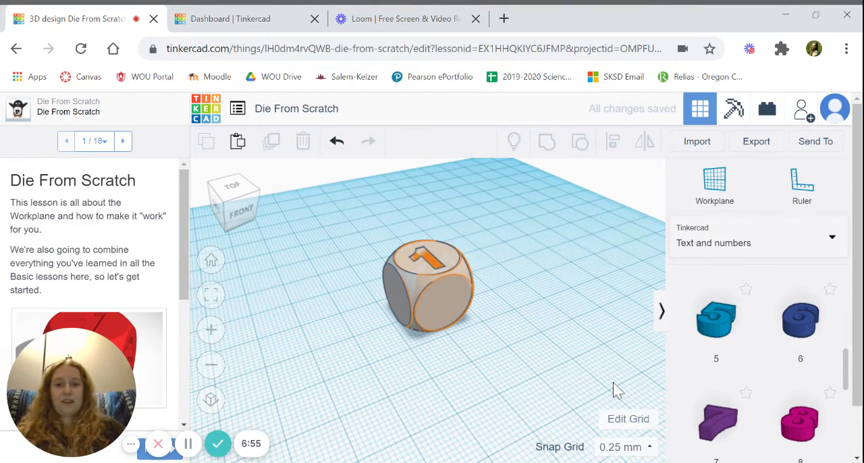
# Try grouping the die with the solid numbers 1 and 6
pyautogui.moveTo(497, 367); pyautogui.dragTo(446, 387, button='right')
pyautogui.scroll(-3, 444, 382)
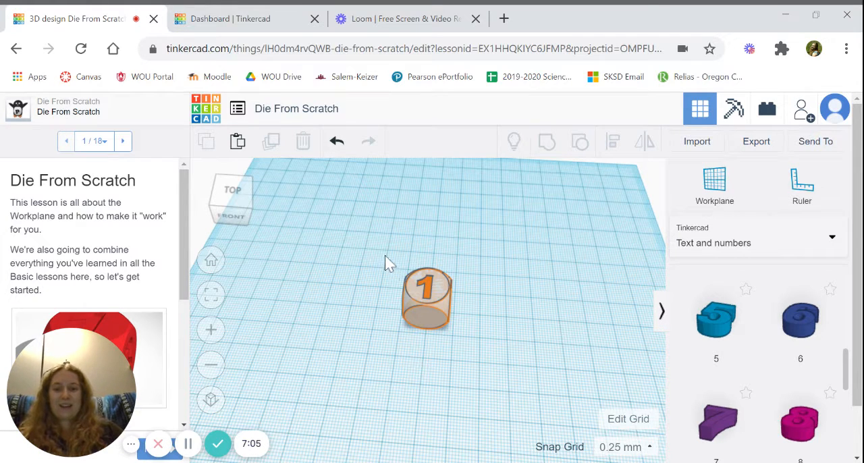
pyautogui.moveTo(380, 251); pyautogui.dragTo(486, 358)
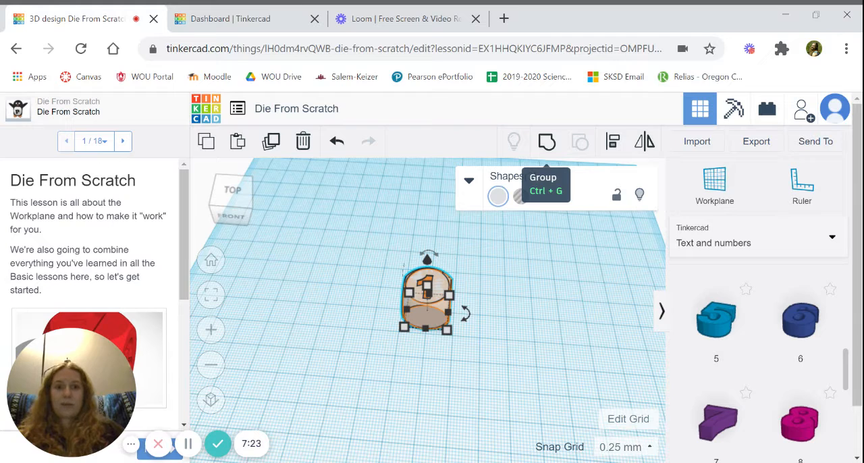
pyautogui.click(547, 143)
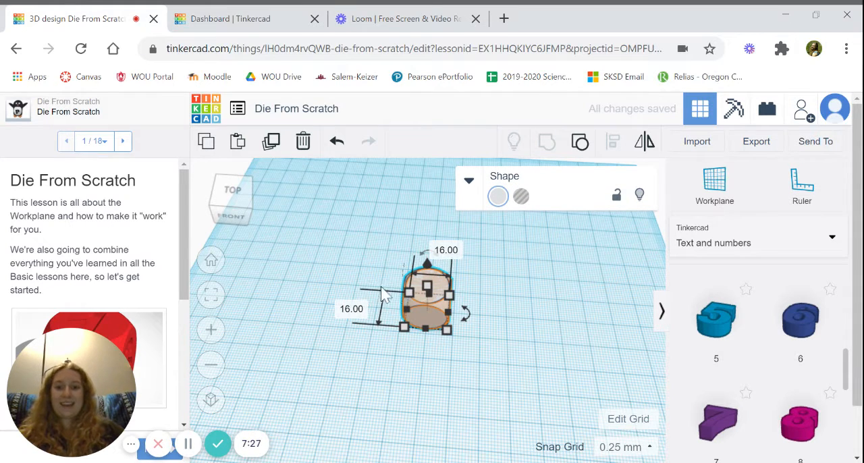
pyautogui.click(497, 319)
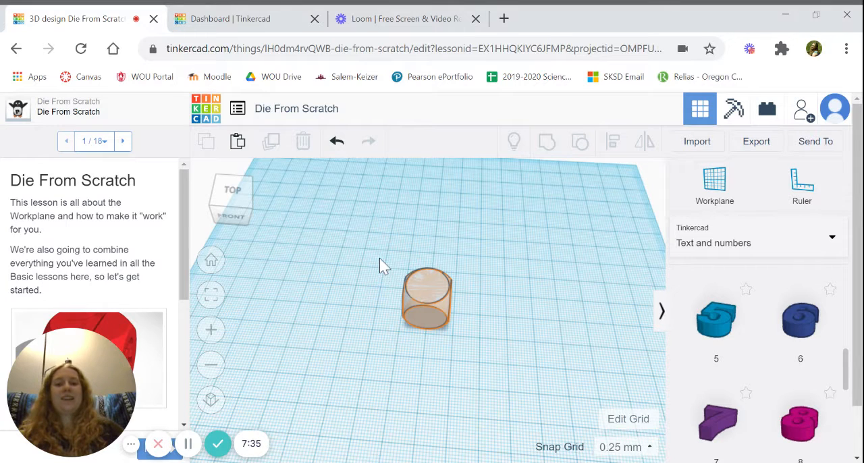
# Ungroup the die and its two numbers into separate shapes
pyautogui.moveTo(439, 304); pyautogui.dragTo(480, 338)
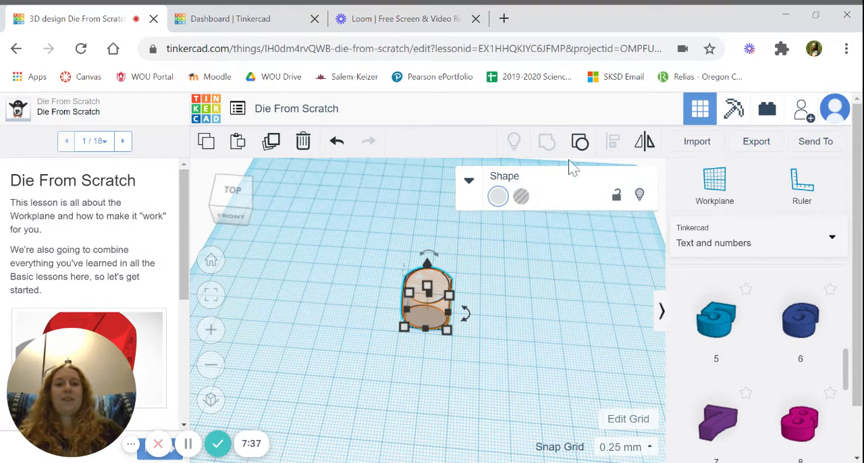
pyautogui.click(581, 143)
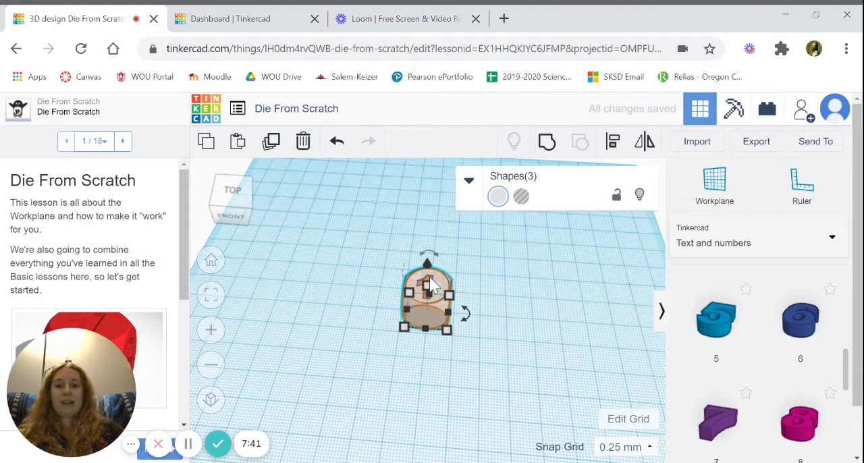
pyautogui.click(478, 251)
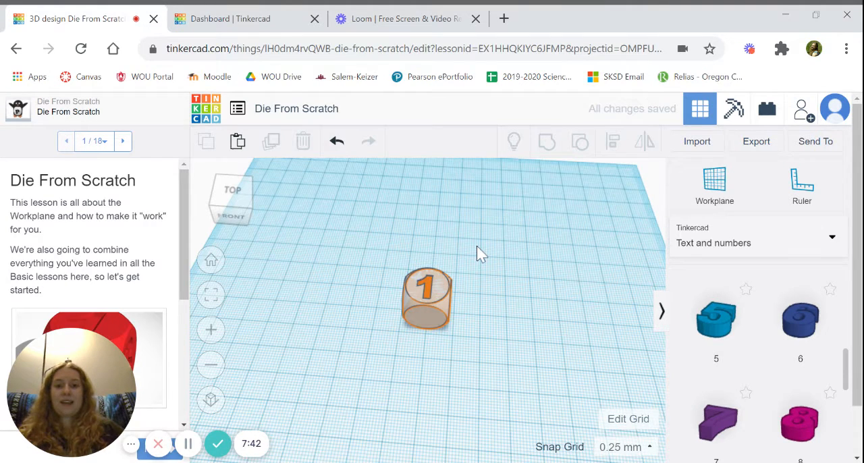
# Turn the number 1 on the die's top face into a hole
pyautogui.click(432, 289)
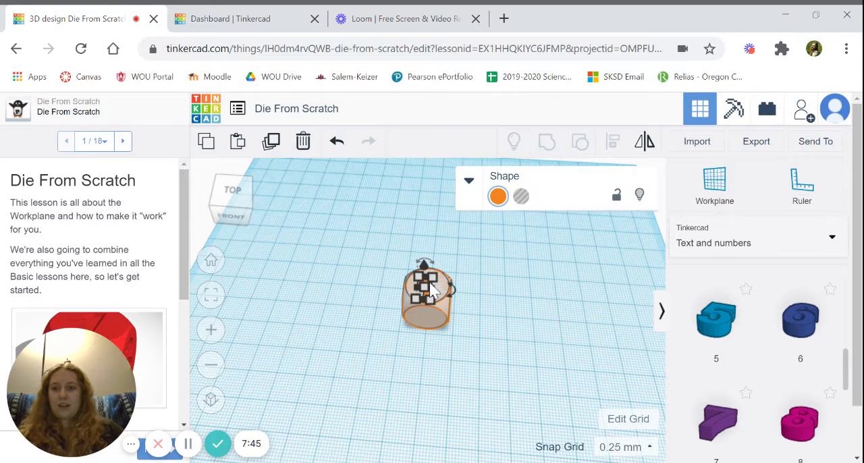
pyautogui.click(524, 197)
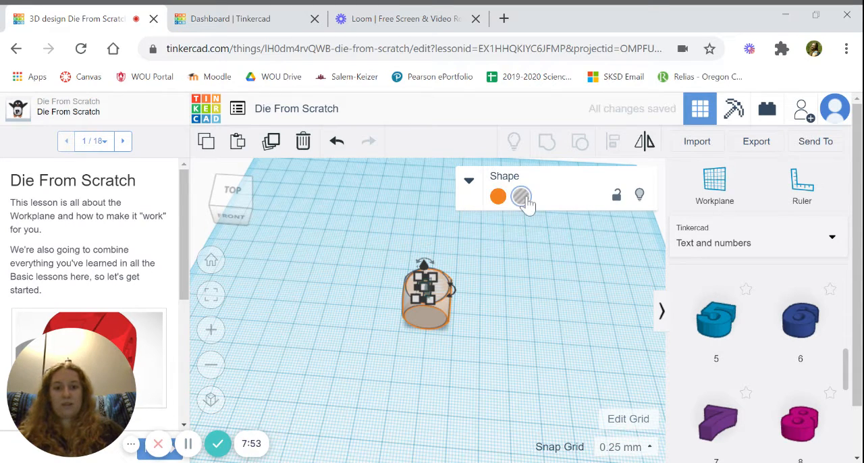
pyautogui.click(498, 295)
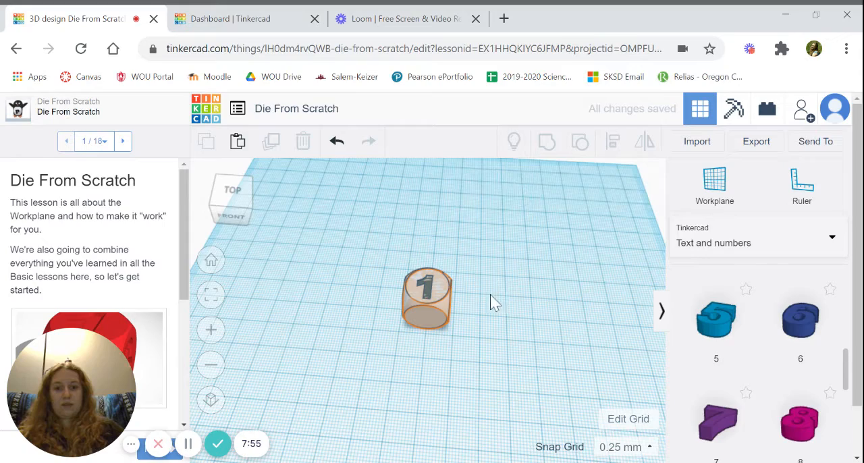
# Turn the number 6 on the die's bottom face into a hole
pyautogui.moveTo(486, 303); pyautogui.dragTo(474, 156, button='right')
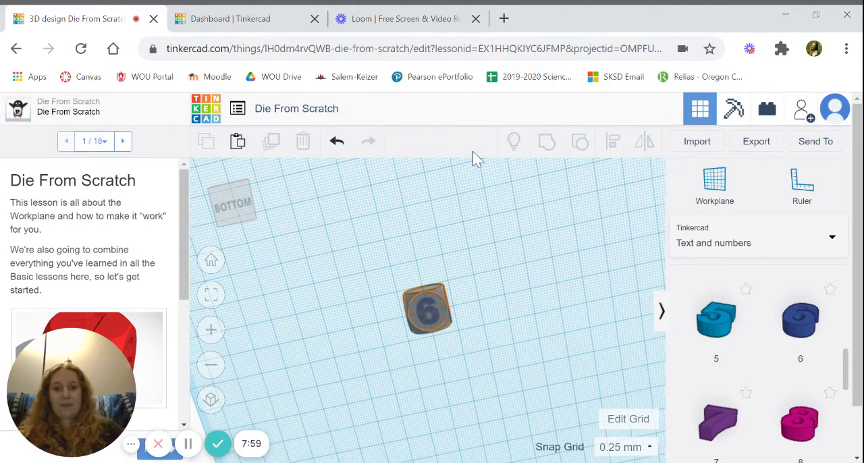
pyautogui.click(428, 314)
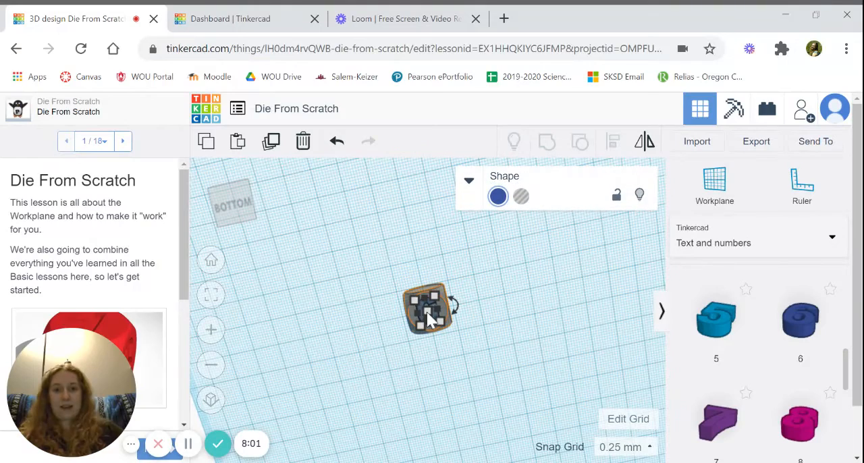
pyautogui.click(521, 196)
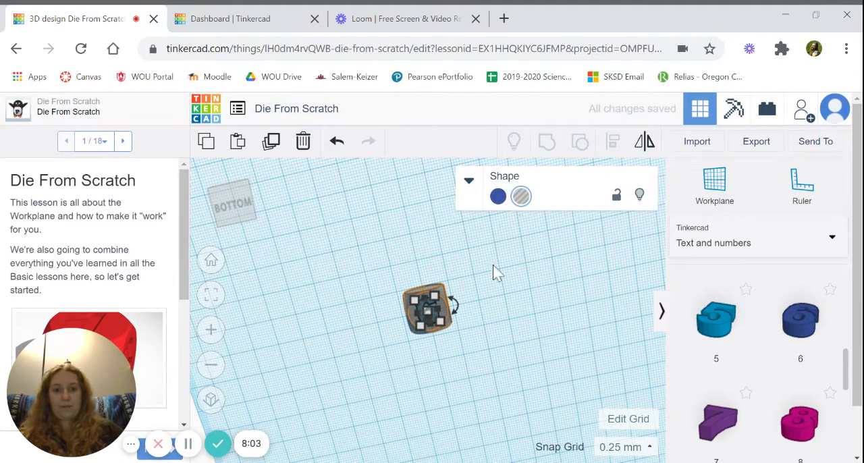
# Group the die with its two number holes so that the 1 and 6 are cut into its faces
pyautogui.moveTo(491, 290); pyautogui.dragTo(546, 432, button='right')
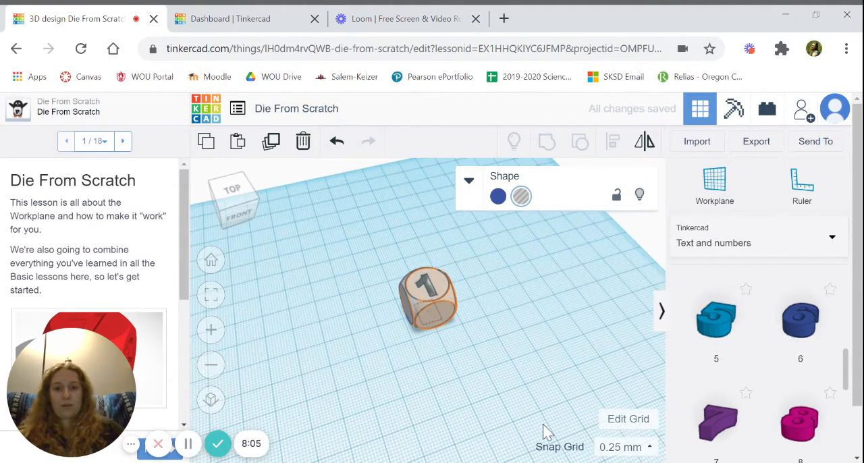
pyautogui.moveTo(374, 266); pyautogui.dragTo(490, 342)
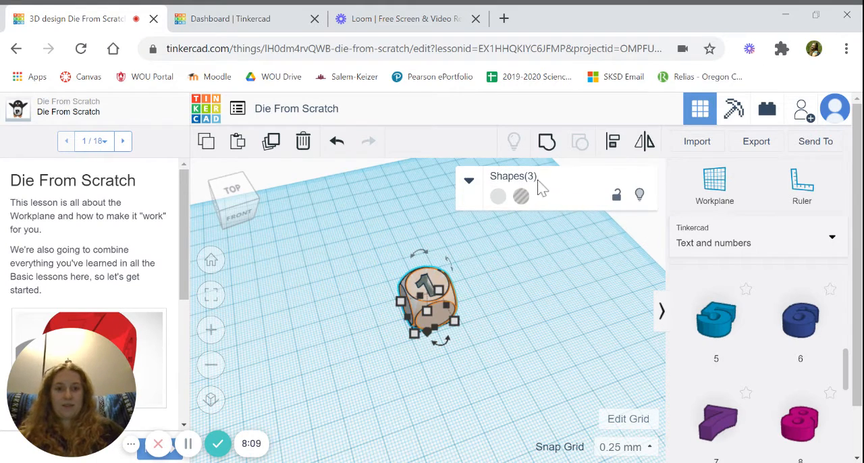
pyautogui.click(550, 145)
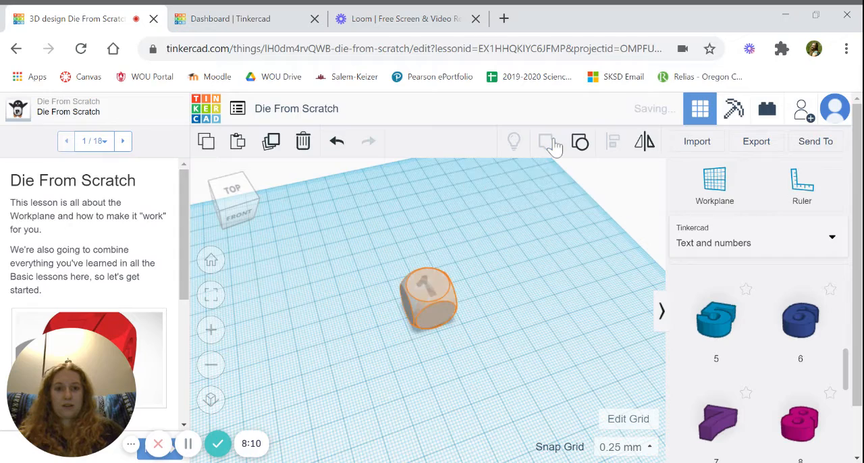
pyautogui.click(511, 286)
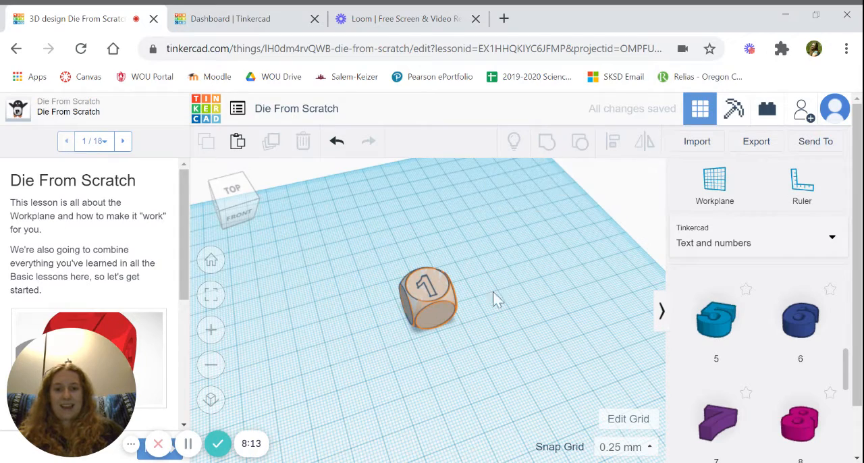
pyautogui.scroll(6, 472, 311)
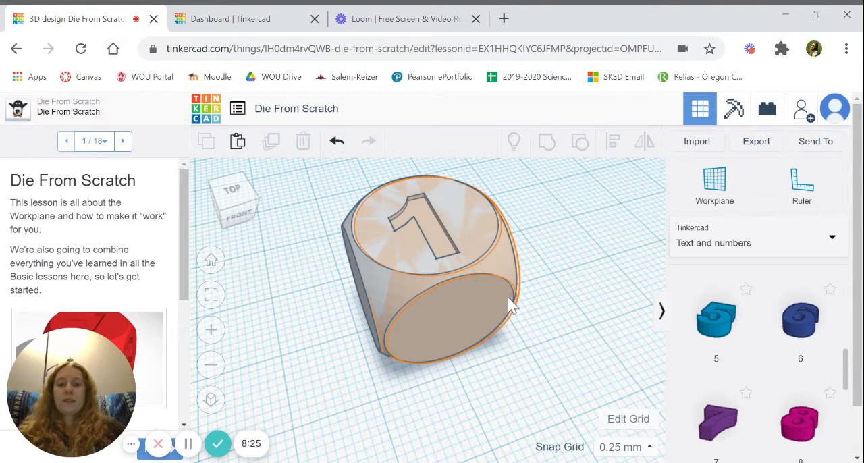
# Export everything in the design for 3D printing as an .OBJ file
pyautogui.scroll(-3, 511, 305)
pyautogui.scroll(-2, 511, 305)
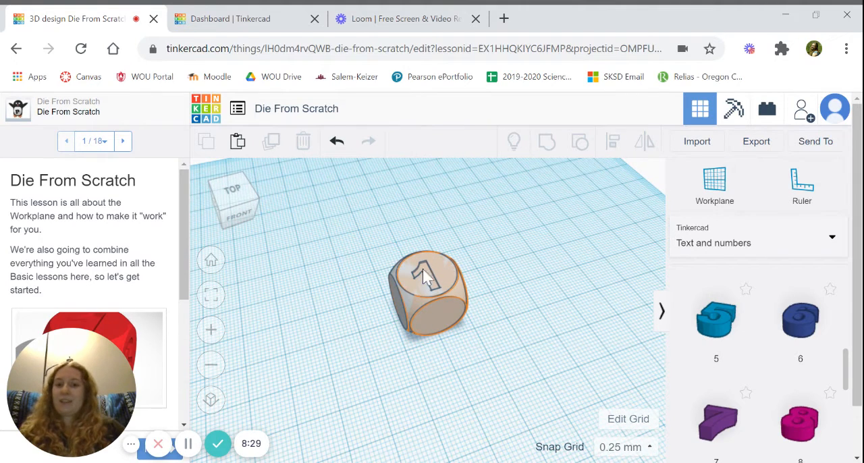
pyautogui.click(762, 149)
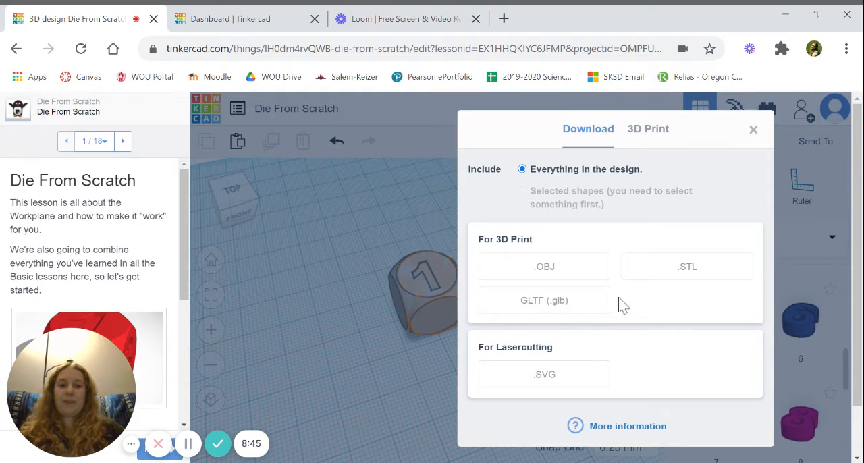
pyautogui.click(561, 275)
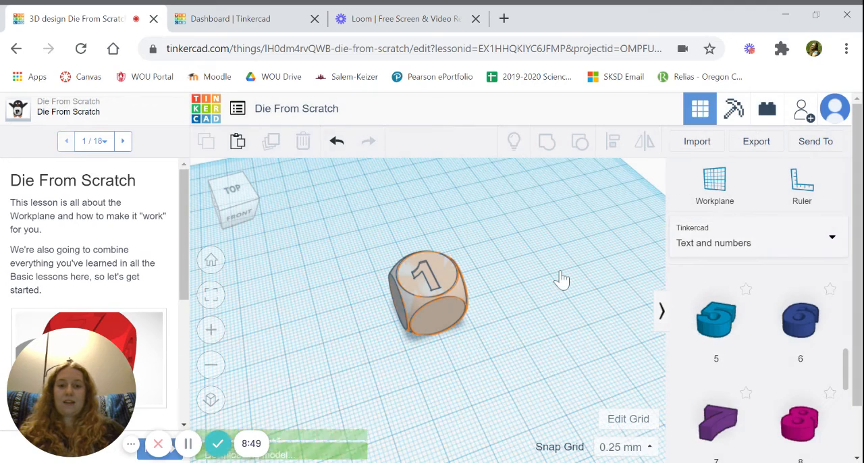